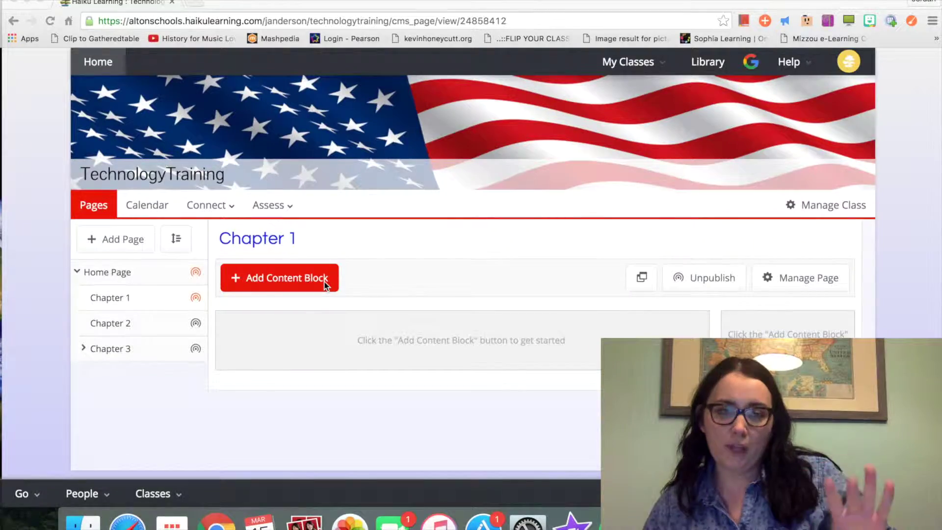
Switch to the Geography class window and examine the content blocks on its Chapter 2 page as an example.
key(ctrl+Up)
click(322, 220)
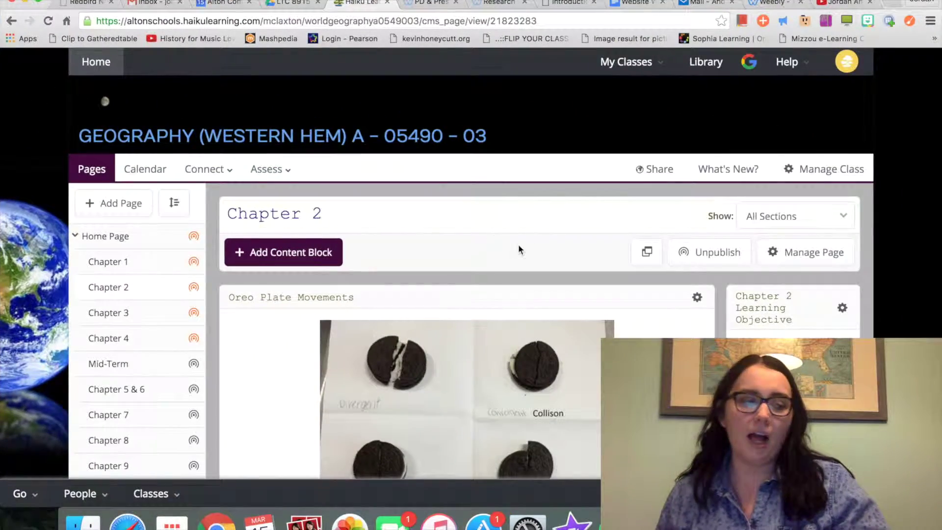
scroll(516, 245, down, 5)
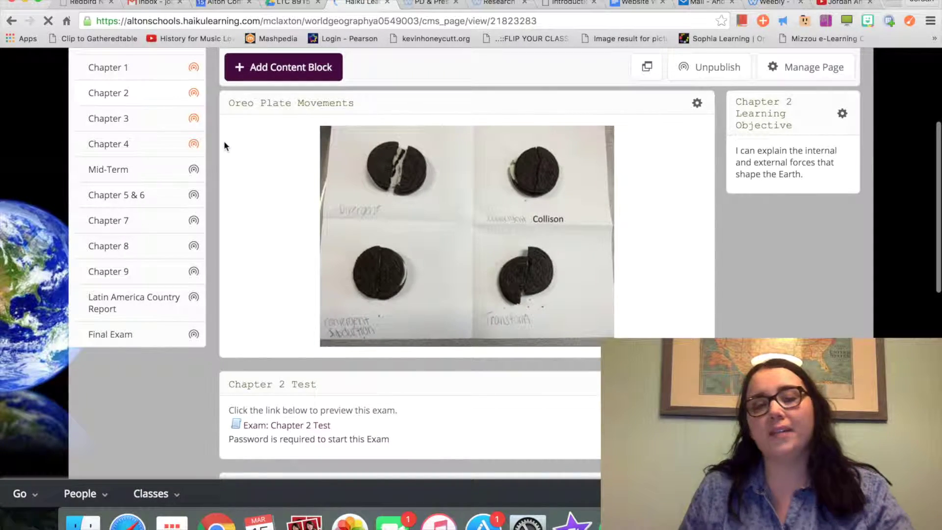
scroll(225, 142, down, 6)
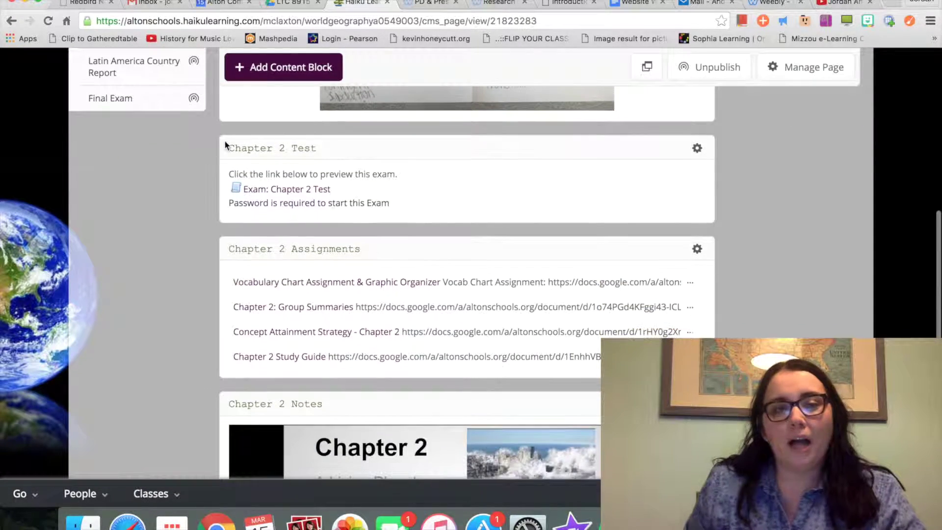
scroll(457, 173, down, 3)
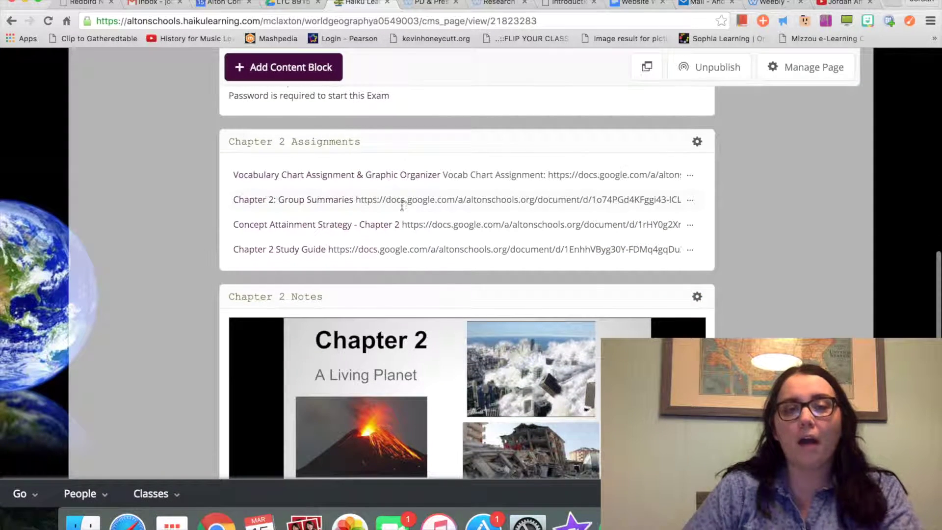
scroll(329, 192, down, 2)
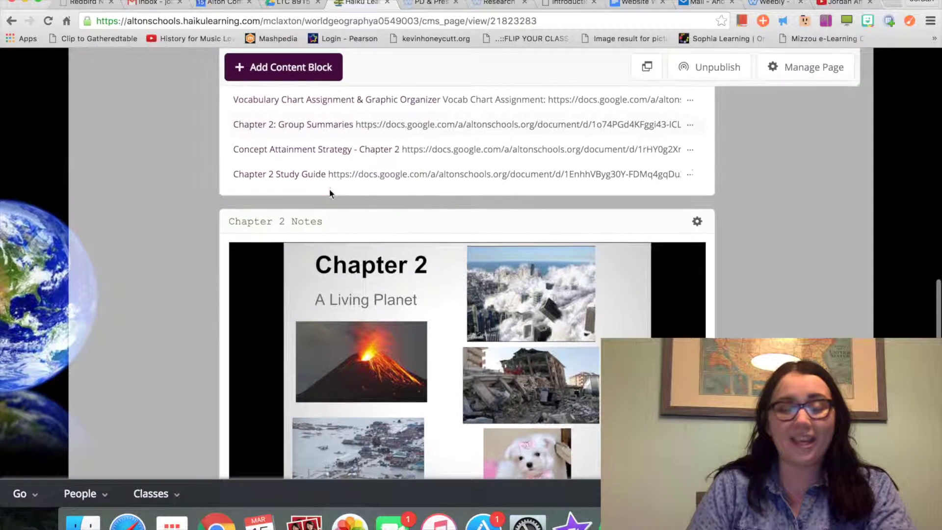
scroll(329, 192, down, 2)
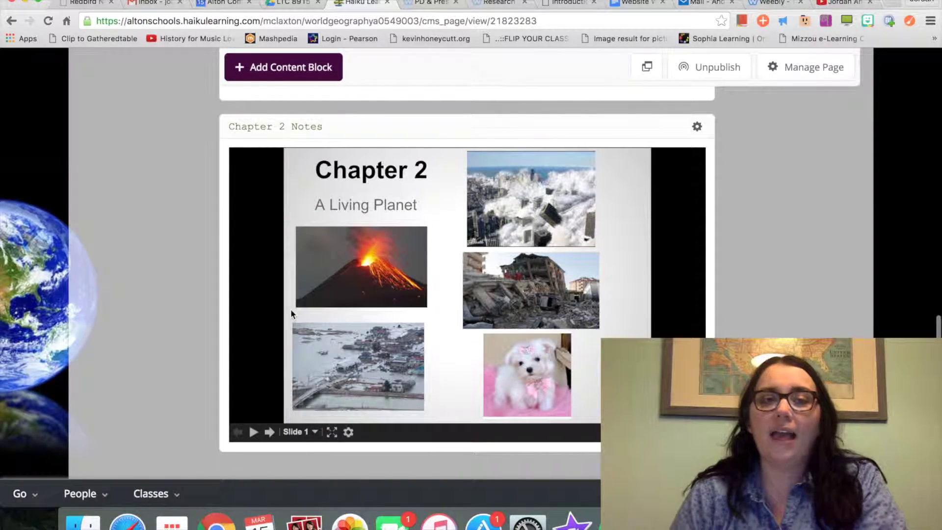
scroll(291, 314, up, 10)
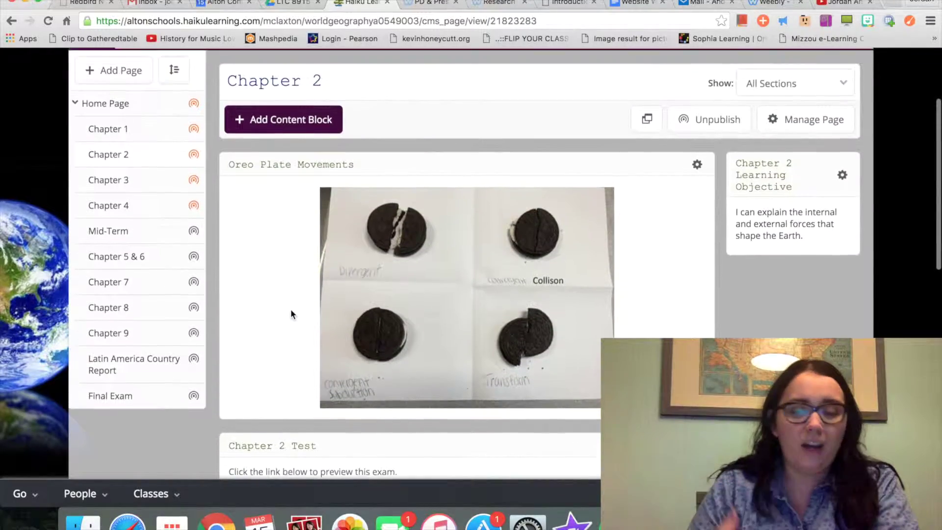
scroll(291, 314, down, 5)
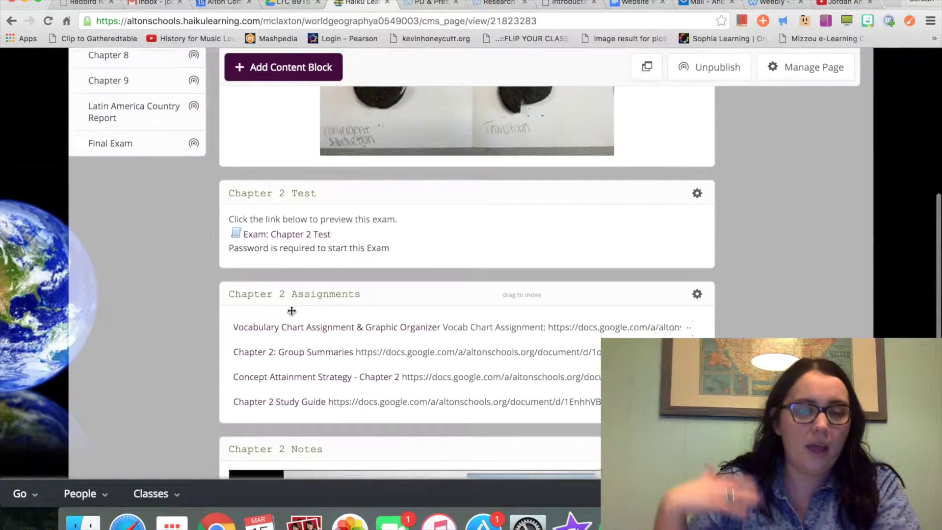
scroll(292, 311, down, 4)
scroll(292, 311, up, 9)
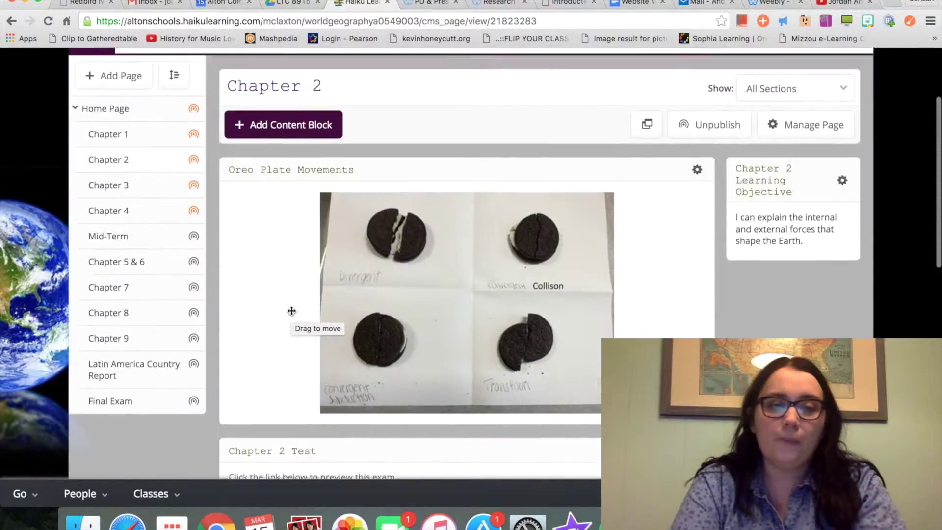
scroll(291, 310, up, 3)
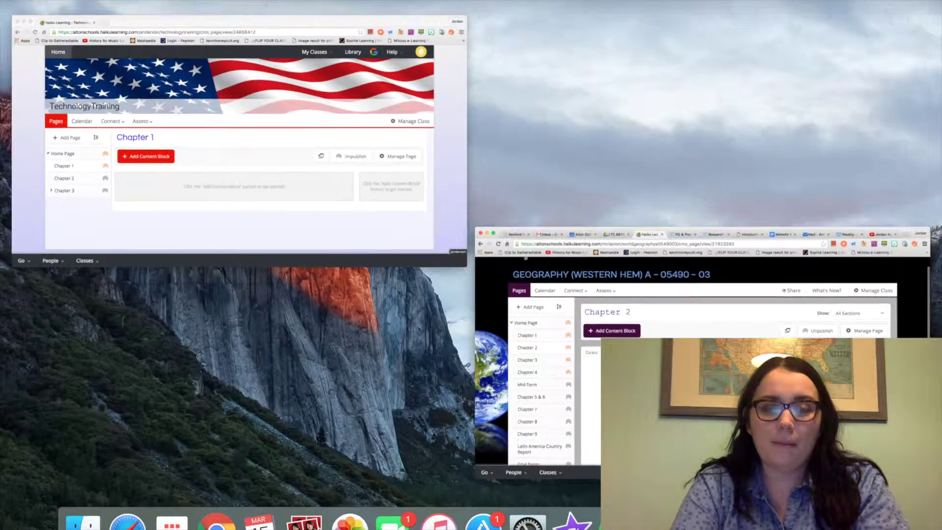
Return to the TechnologyTraining Chapter 1 page and start a Google Drive content block that uses an existing Drive file.
click(410, 189)
scroll(410, 190, down, 1)
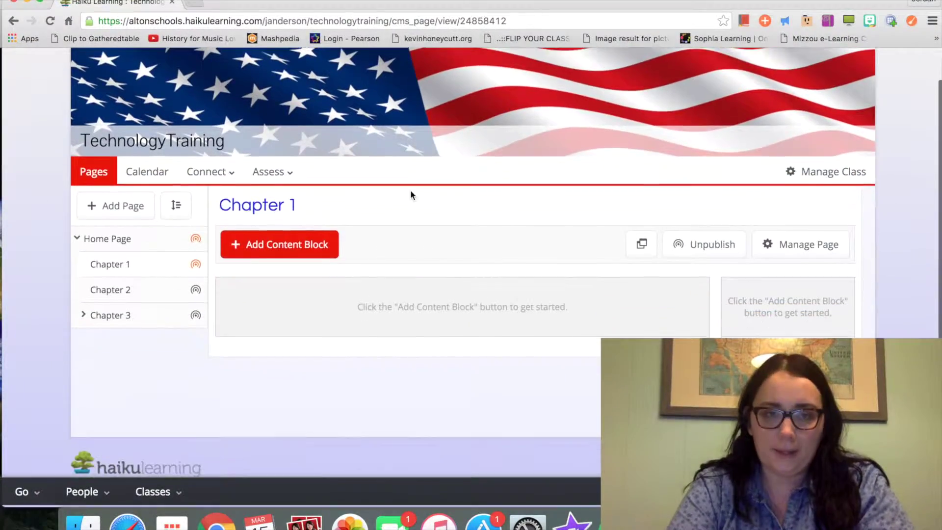
click(327, 249)
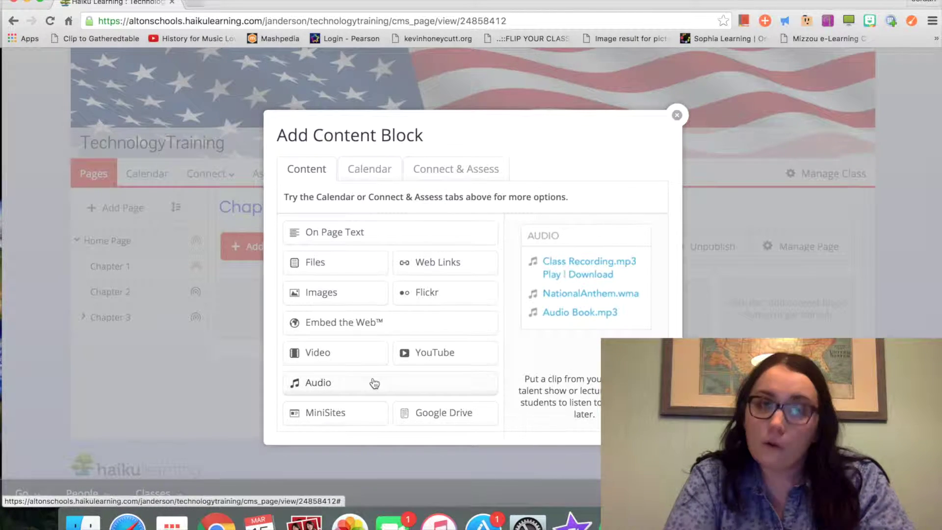
click(445, 414)
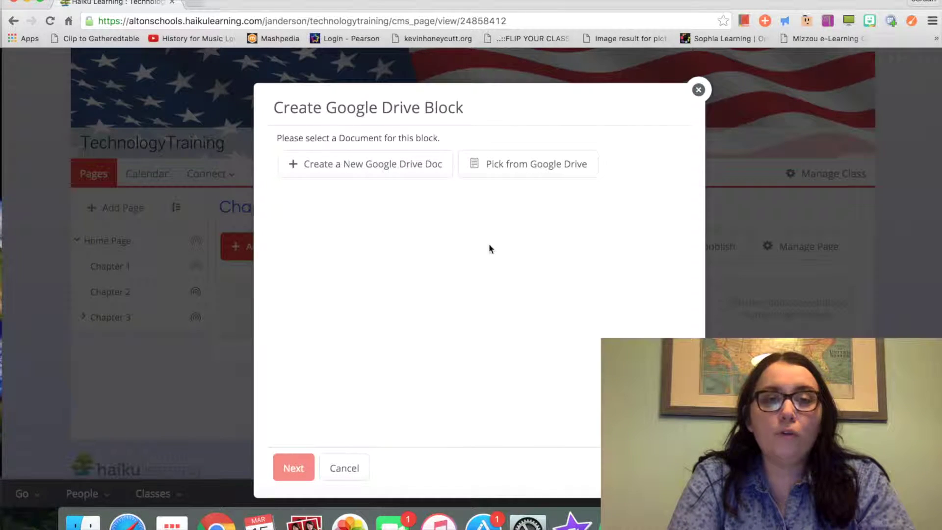
click(501, 166)
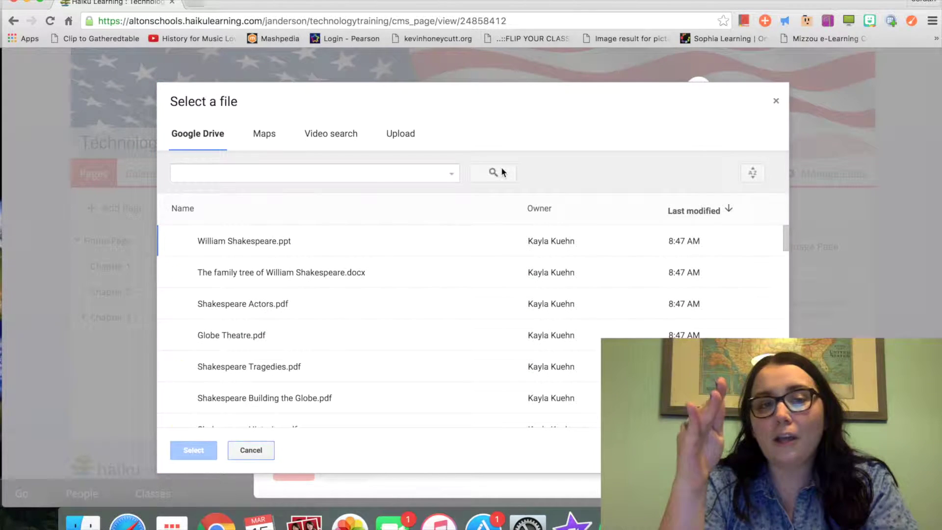
Filter the Drive files to Presentations, search for "apps to use" and select Apps To Use In Secondary Class.
click(450, 174)
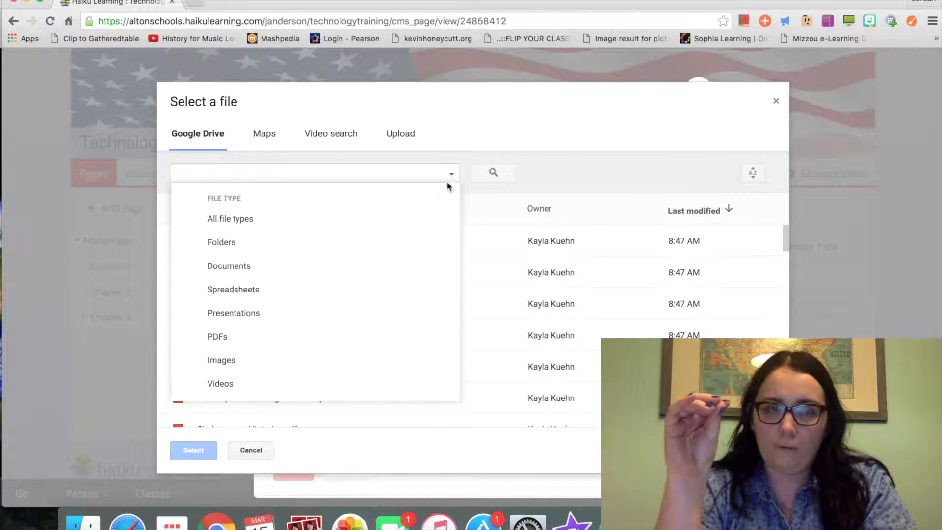
click(387, 312)
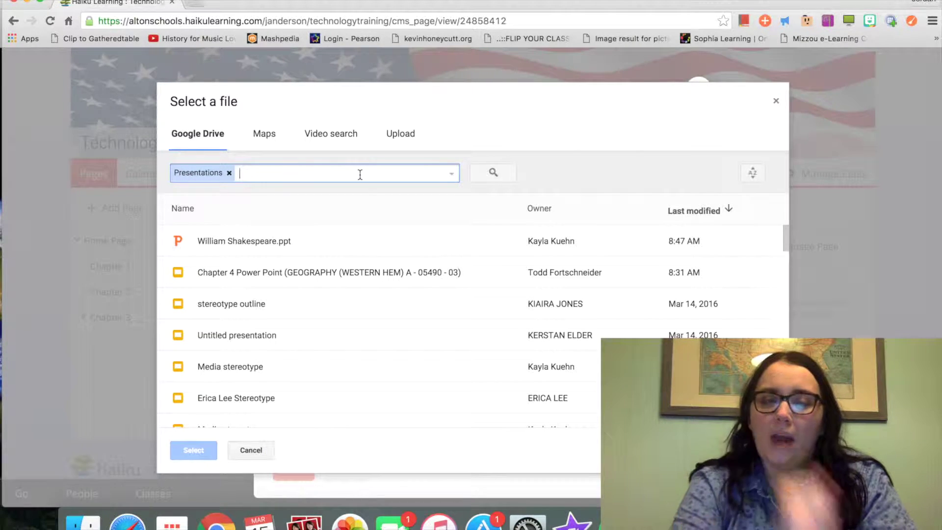
text(apps to)
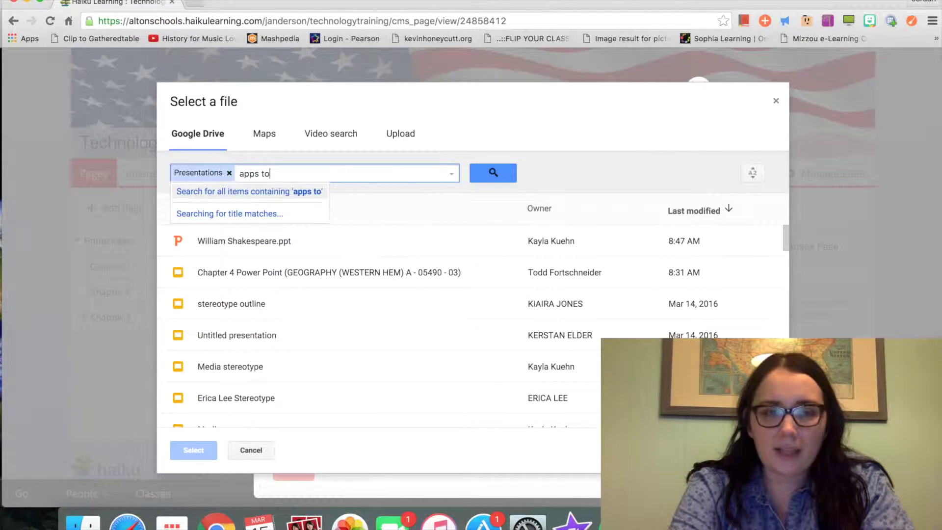
text( use)
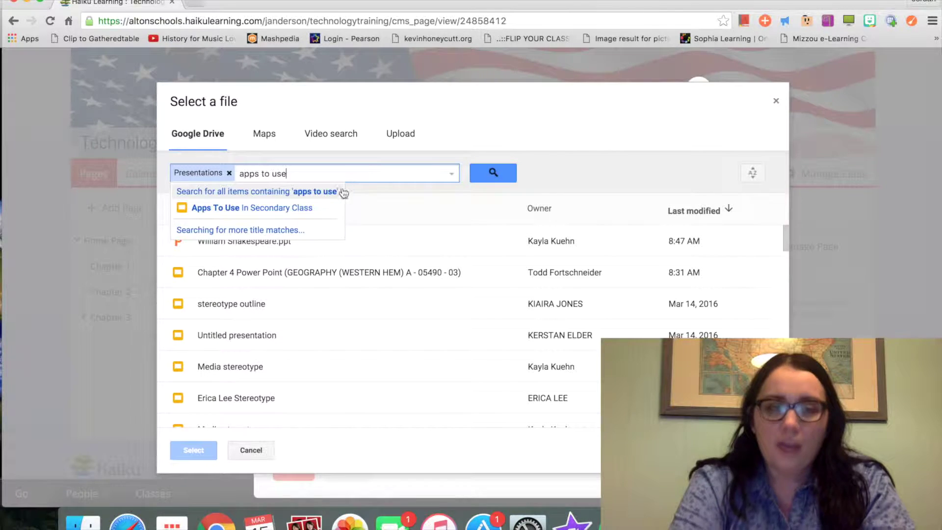
click(303, 208)
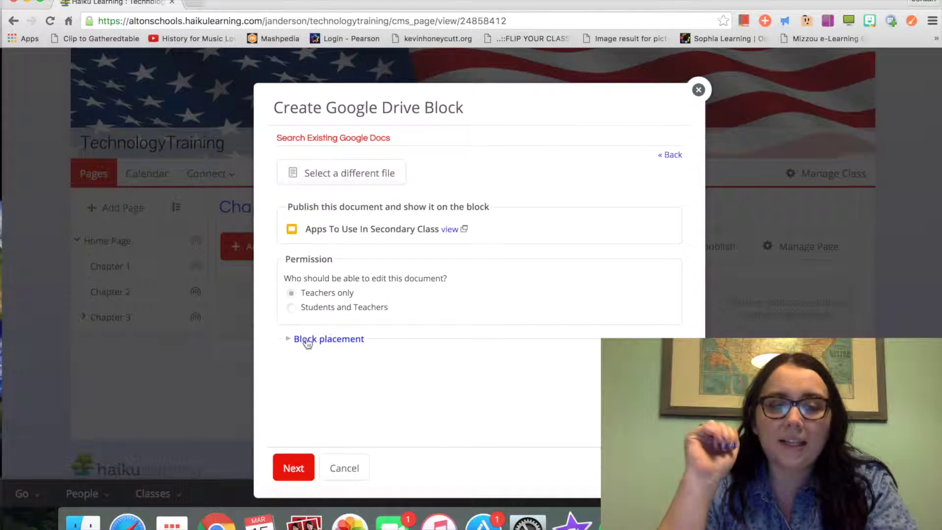
Show the block placement setting and create the Google Drive block on the Chapter 1 page.
click(290, 342)
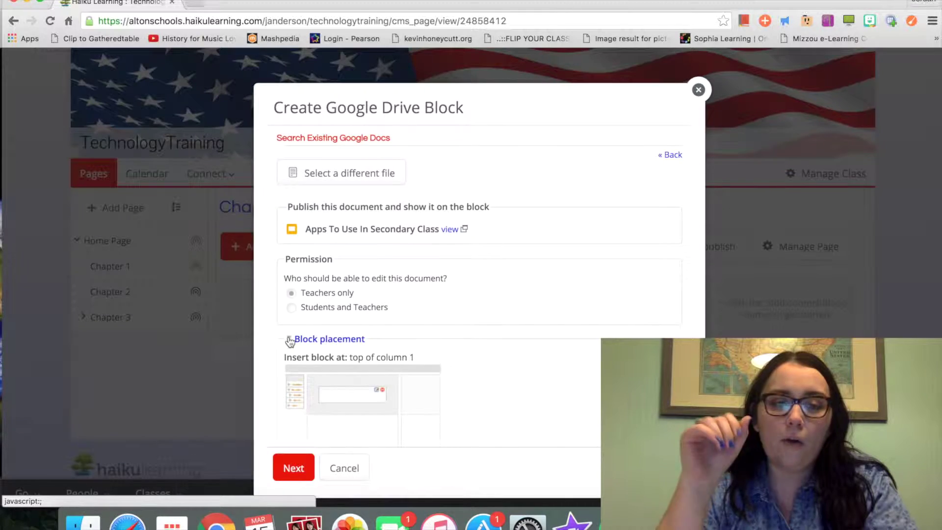
click(294, 469)
scroll(299, 472, down, 3)
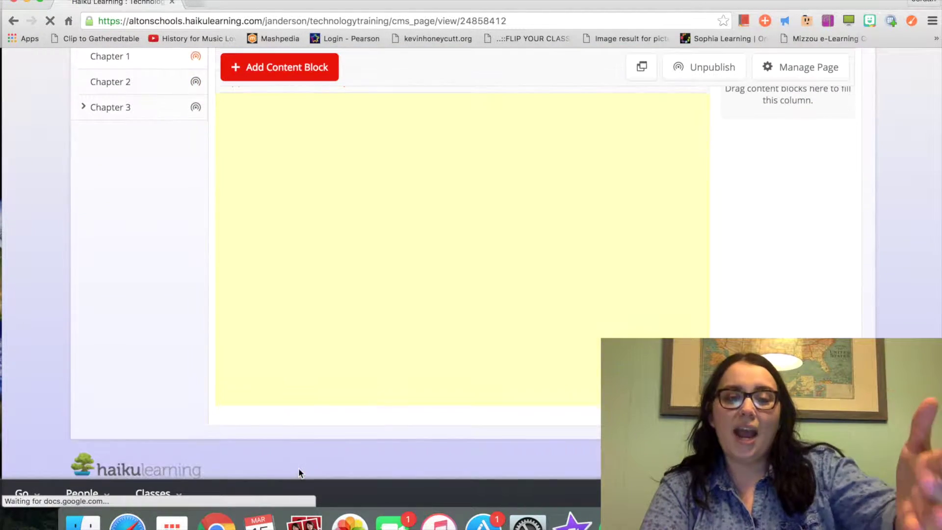
scroll(137, 331, up, 2)
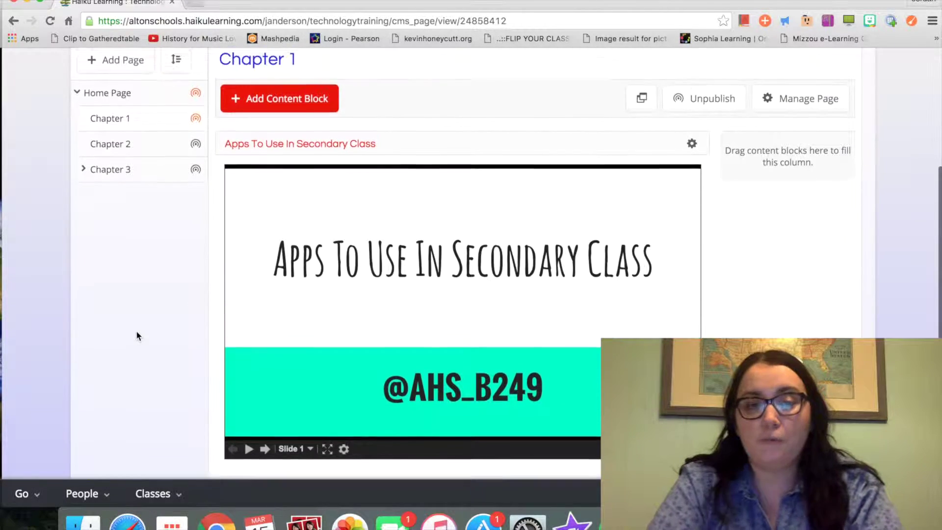
Page through the embedded Apps To Use In Secondary Class presentation to slide 7 and look over the page.
scroll(136, 335, down, 1)
click(265, 419)
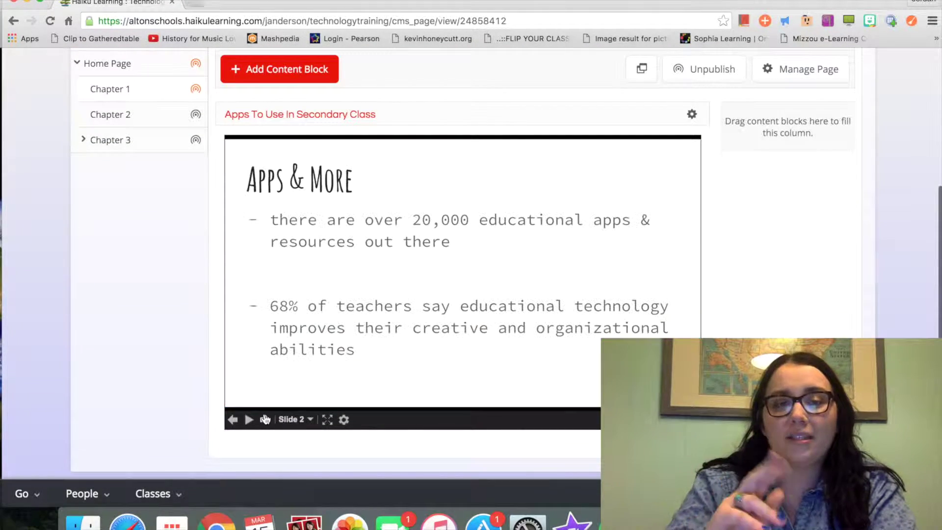
click(265, 420)
click(265, 420)
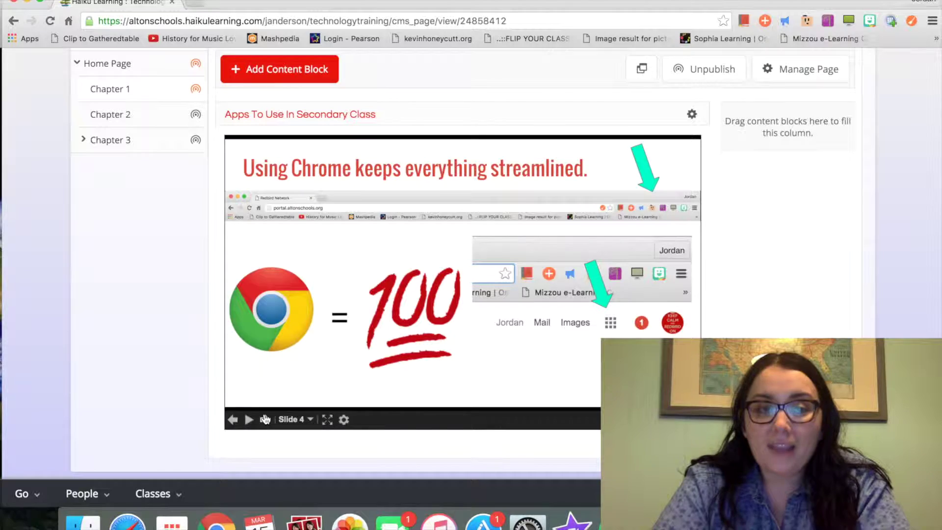
click(264, 420)
click(264, 420)
click(265, 420)
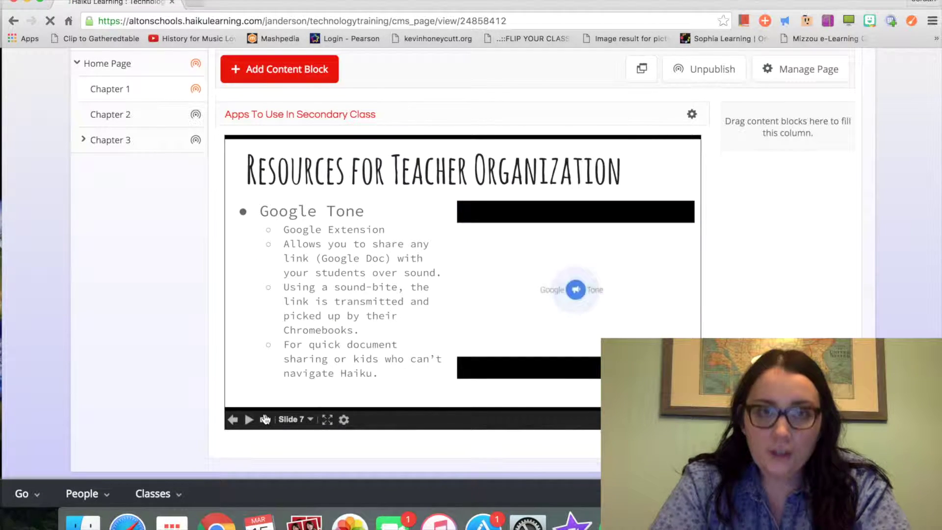
scroll(177, 400, up, 2)
scroll(176, 397, up, 3)
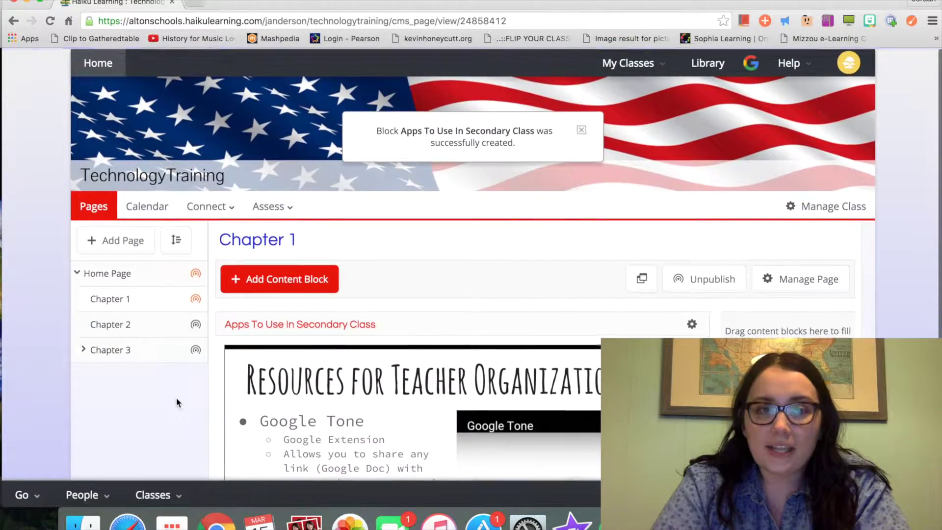
scroll(176, 398, down, 3)
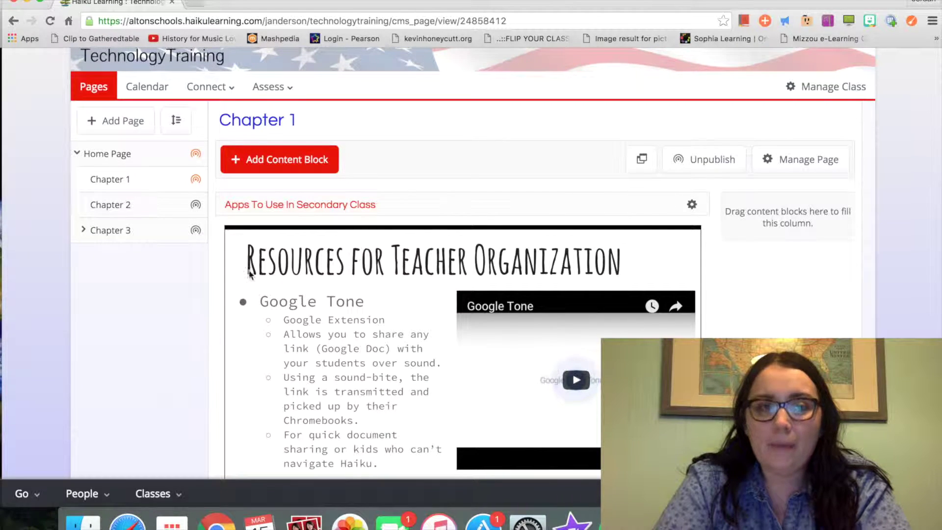
View the URL and display options for a new YouTube content block, leaving the form without creating a block.
click(332, 165)
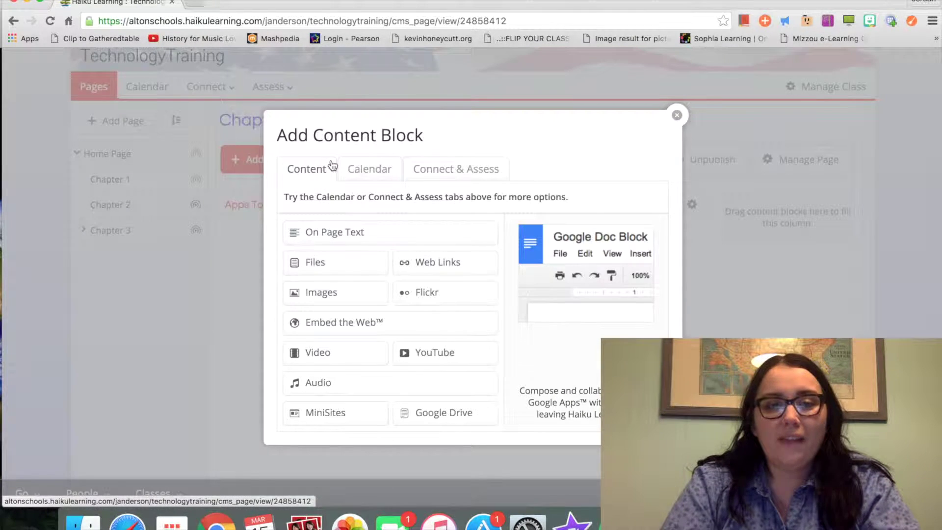
click(455, 352)
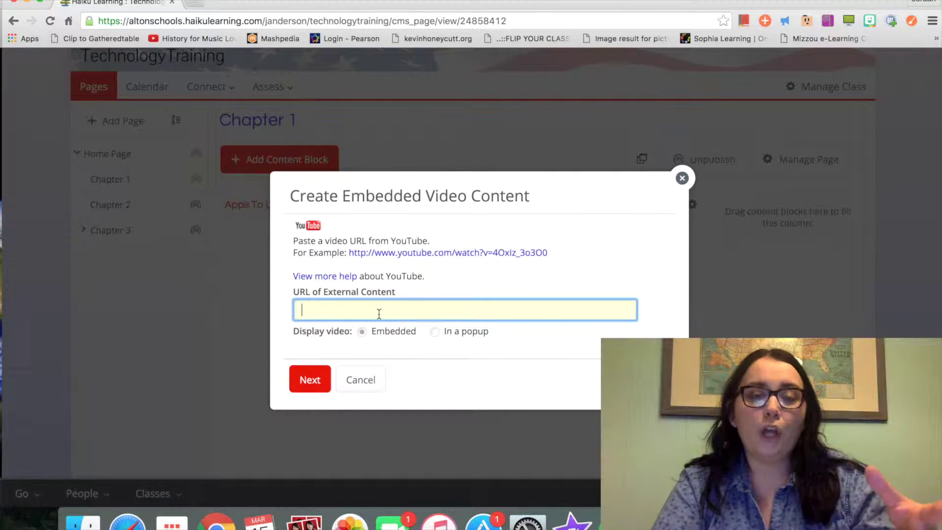
click(371, 384)
Look over the categories and code field for an Embed the Web content block and close the form.
click(316, 164)
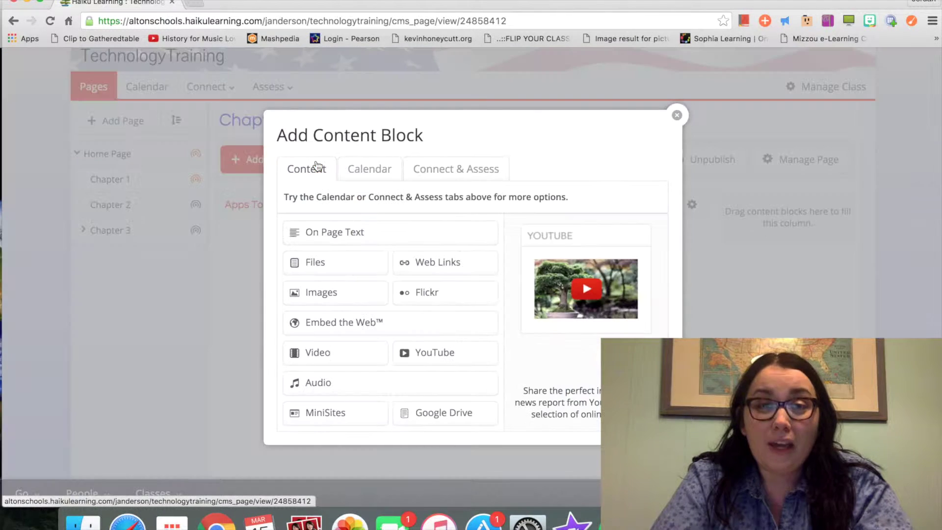
click(347, 325)
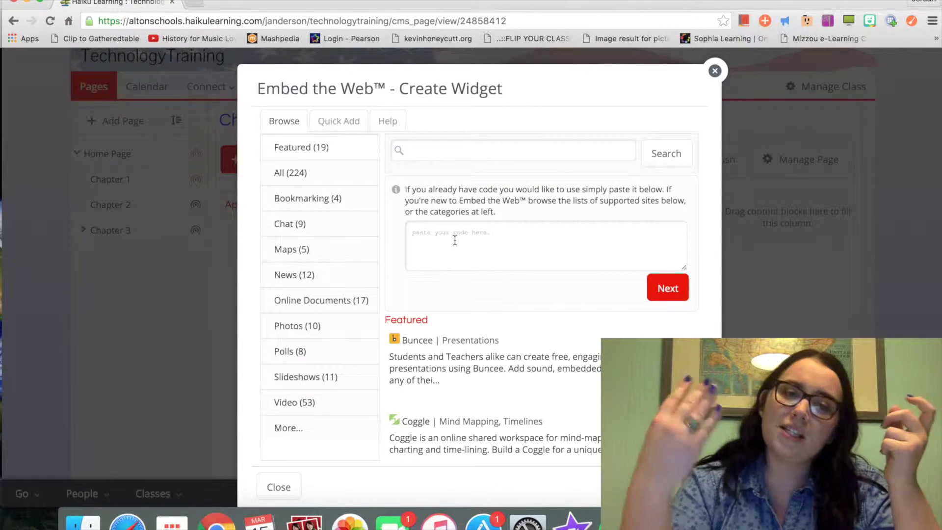
scroll(455, 240, down, 1)
scroll(455, 240, up, 2)
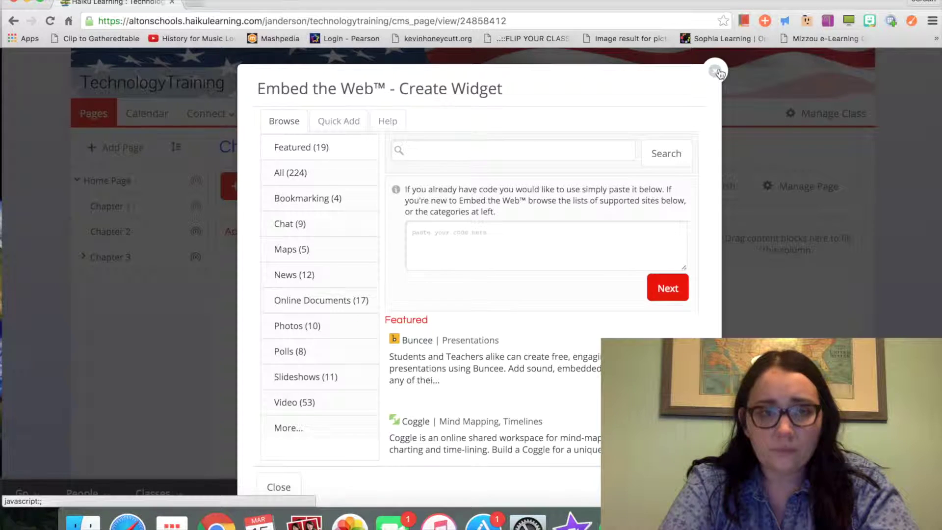
click(720, 73)
Start an on-page text block titled "Chapter 1 Learning Objective" reading "I will be able to identify two apps to use in a secondary classroom.".
click(326, 184)
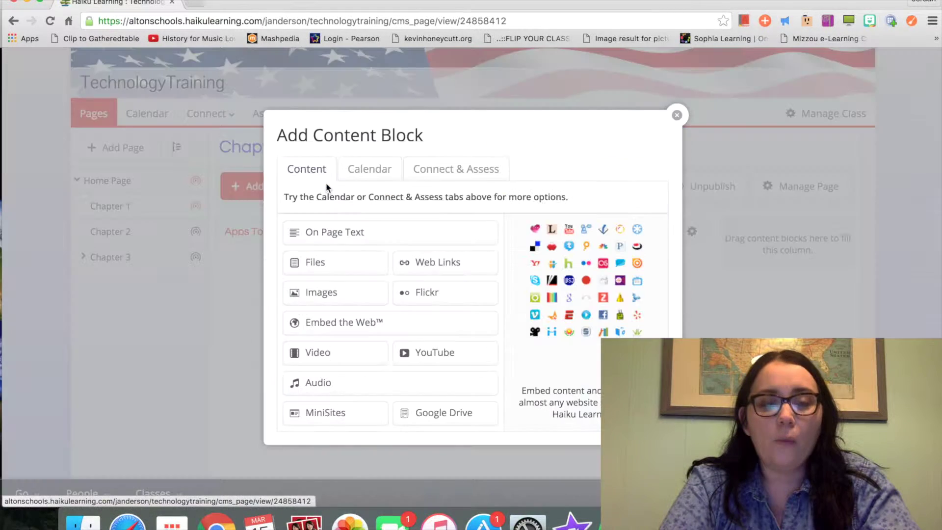
click(336, 233)
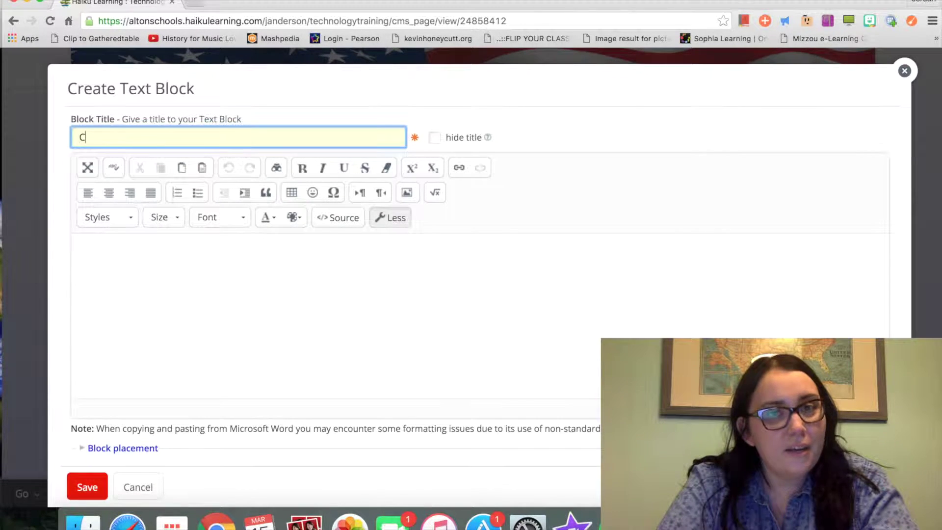
text(Chapter 1 Lear)
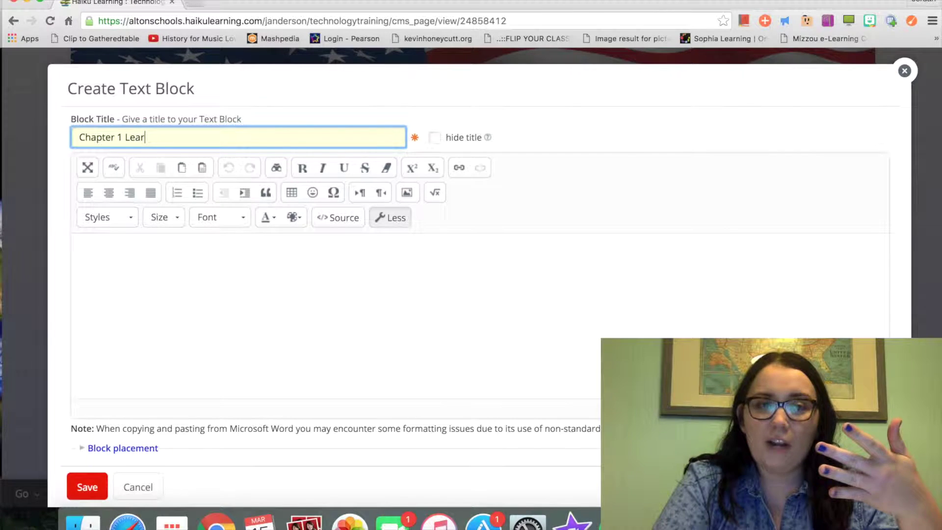
text(ning Objective)
key(Tab)
click(226, 270)
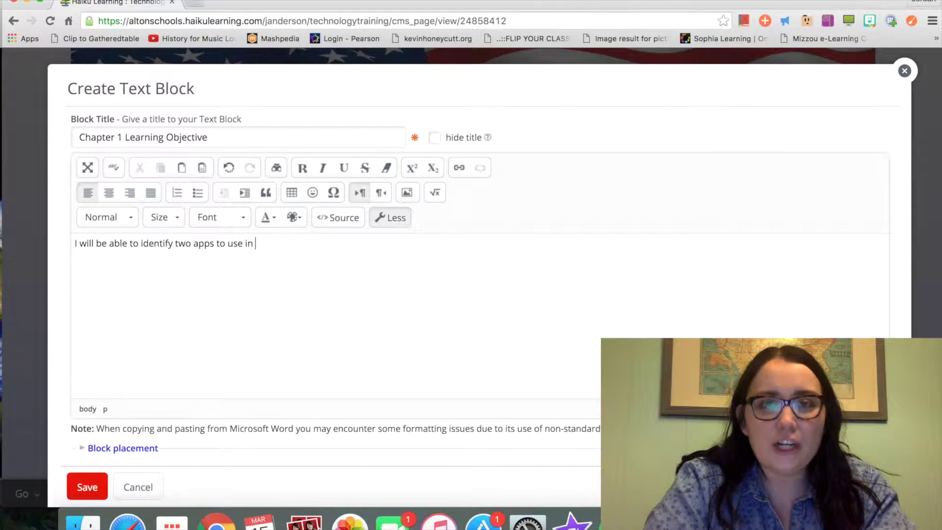
text(classroom.)
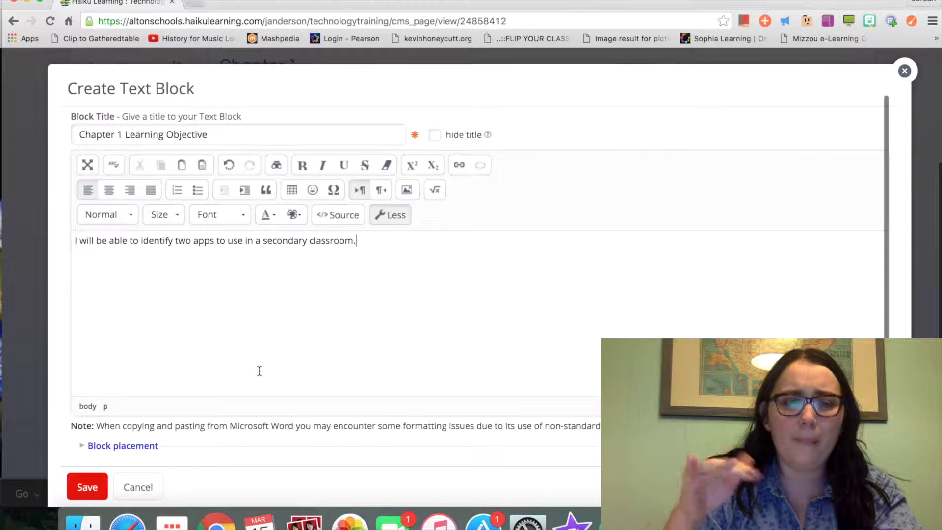
Place the learning objective text block at the top of column 2 and save it to the page.
click(153, 446)
scroll(210, 371, down, 3)
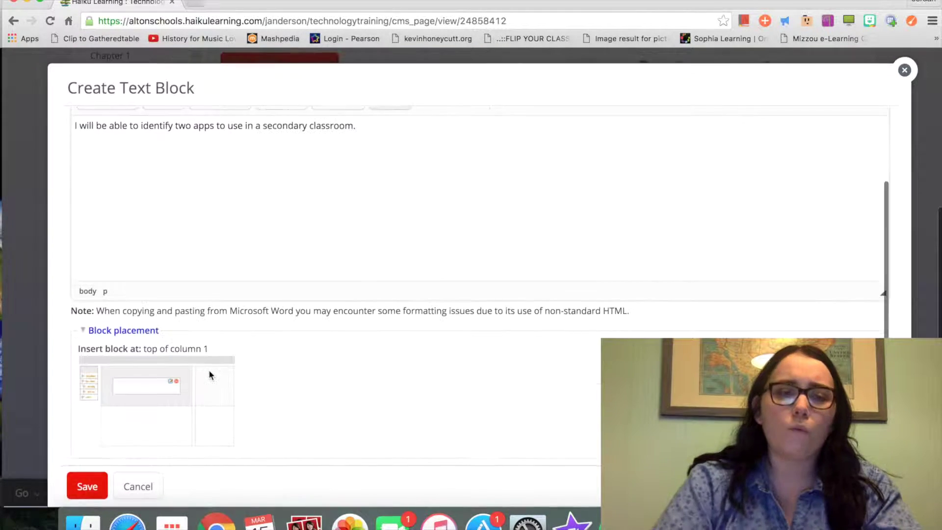
click(215, 386)
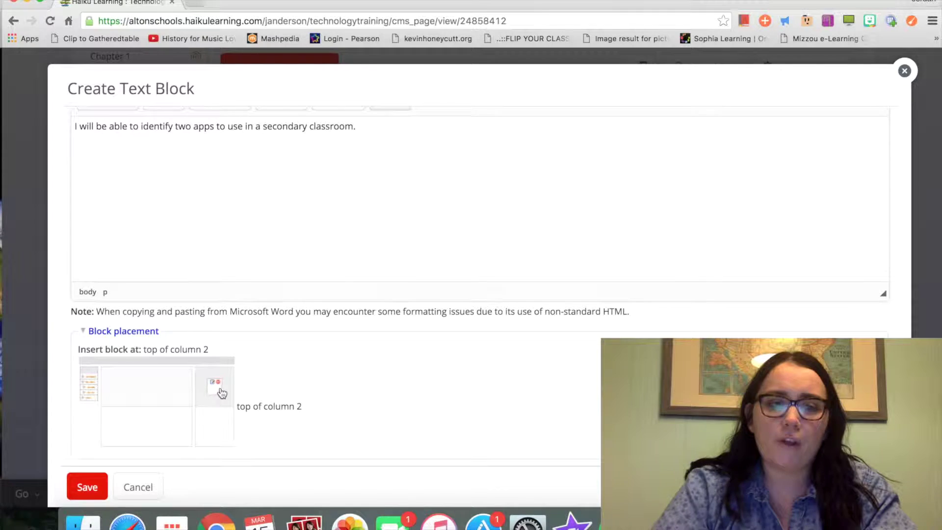
click(88, 487)
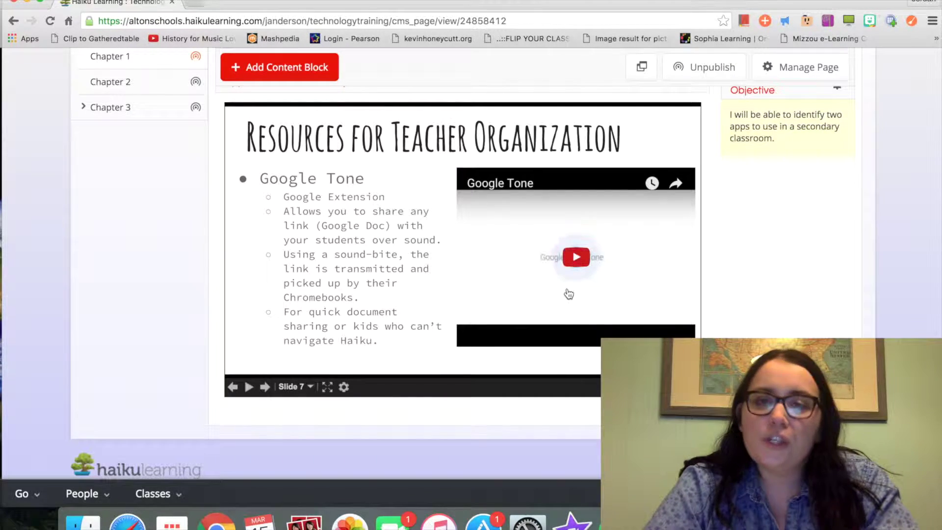
scroll(779, 209, up, 3)
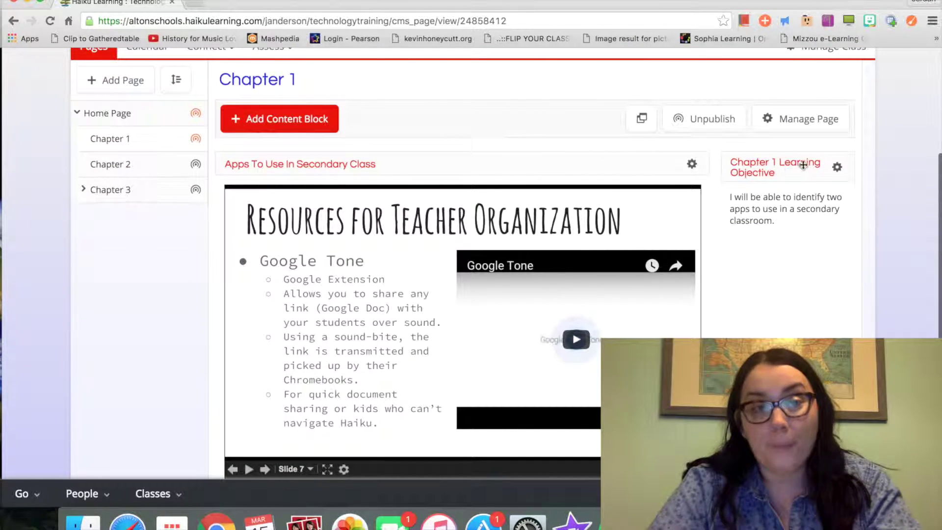
scroll(811, 295, up, 1)
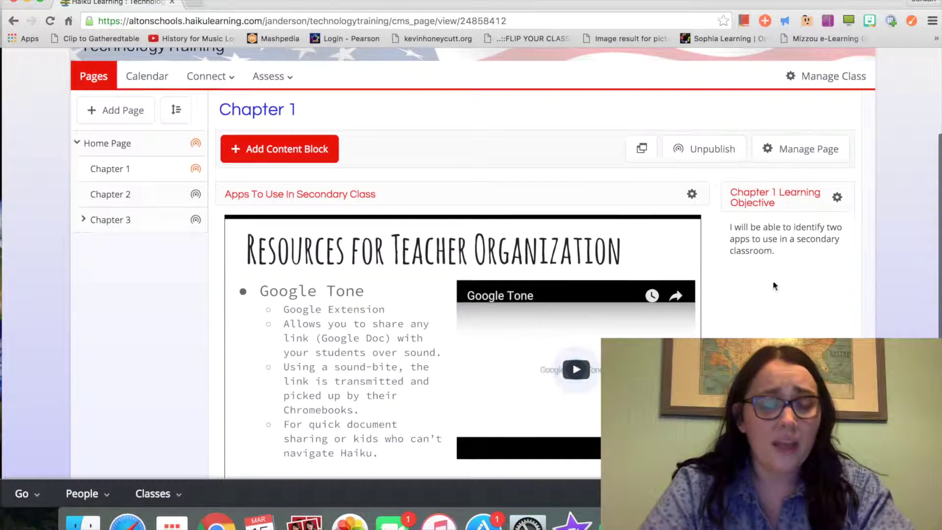
Start an assignment block titled "Chapter 1 Assignments" and place it at the top of column 1.
click(324, 156)
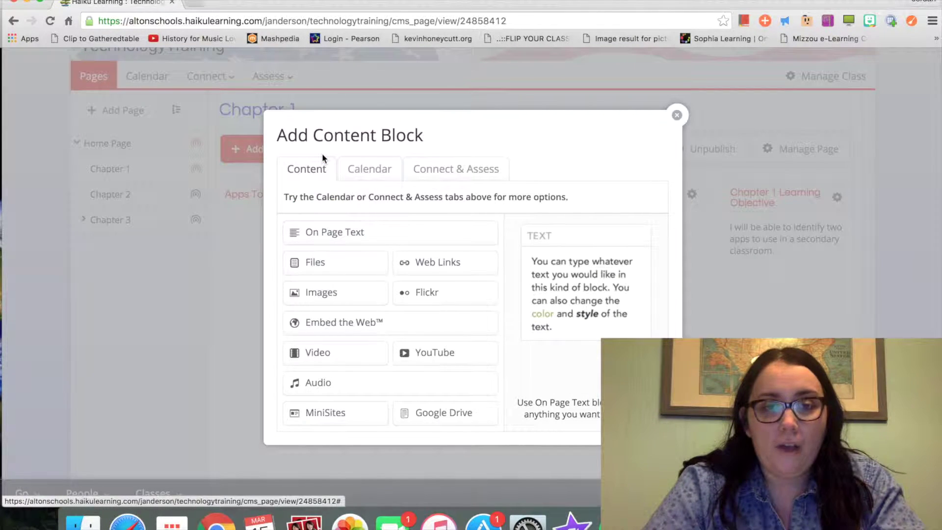
click(492, 173)
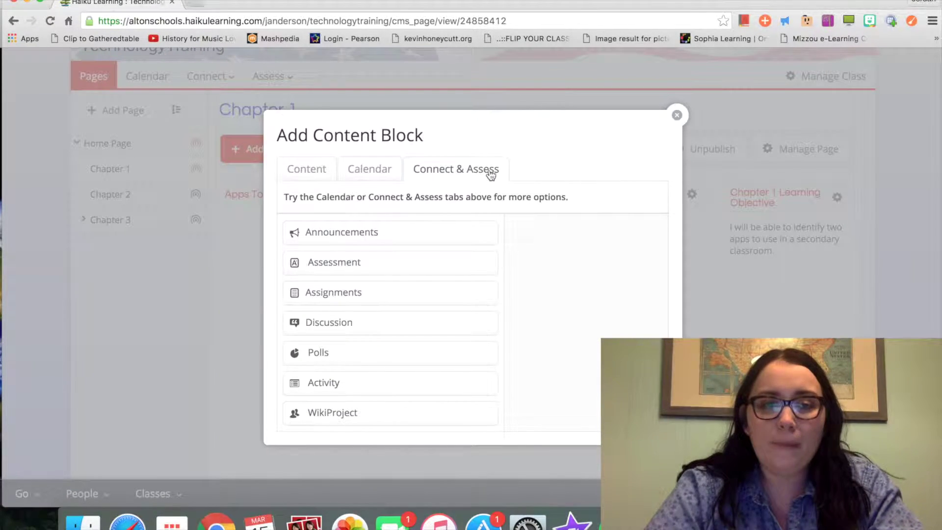
mouse_move(343, 300)
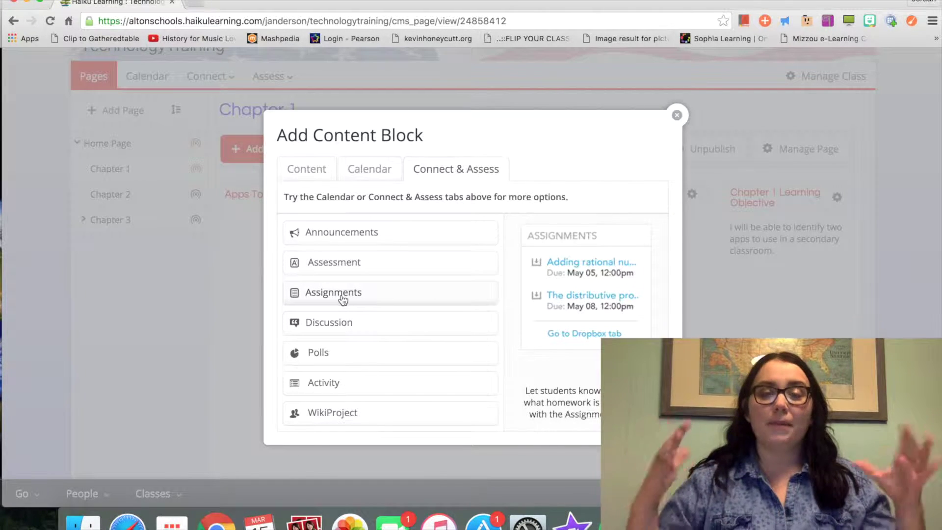
click(342, 295)
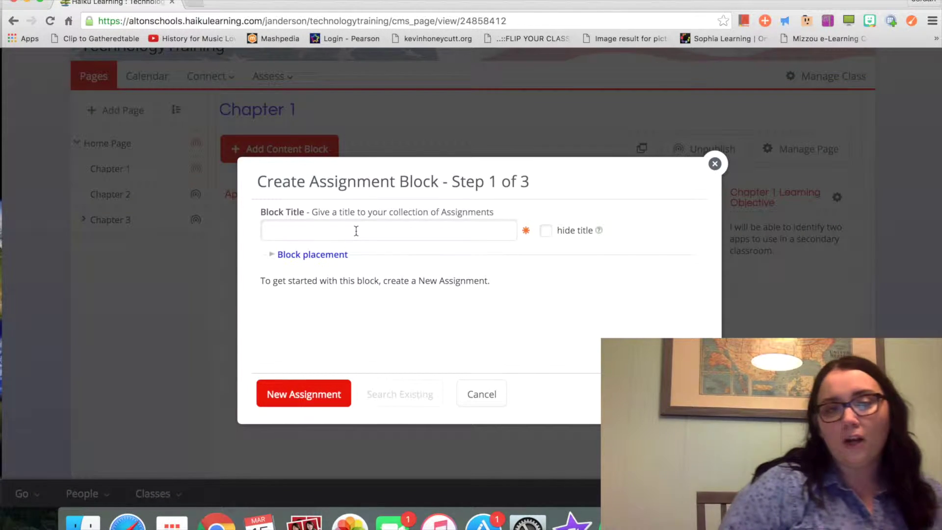
click(356, 231)
text(Chapter 1 Assignments)
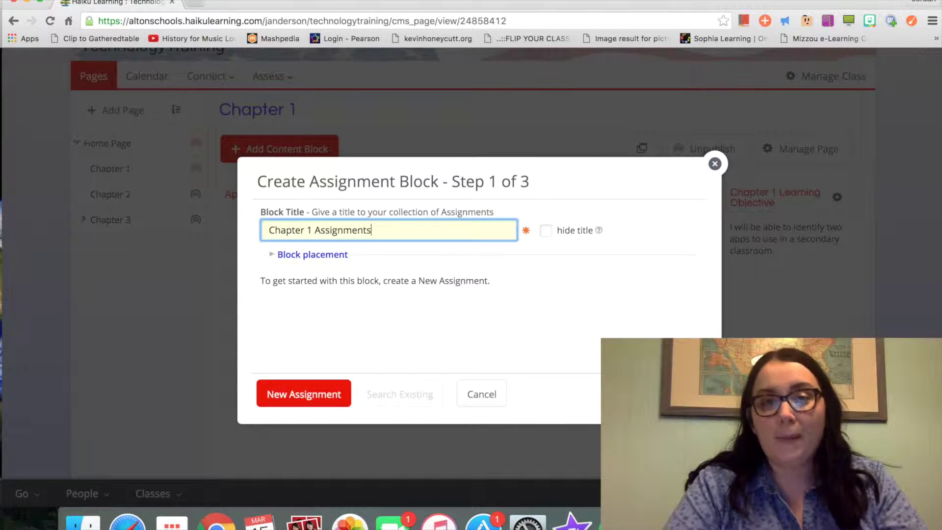
click(319, 255)
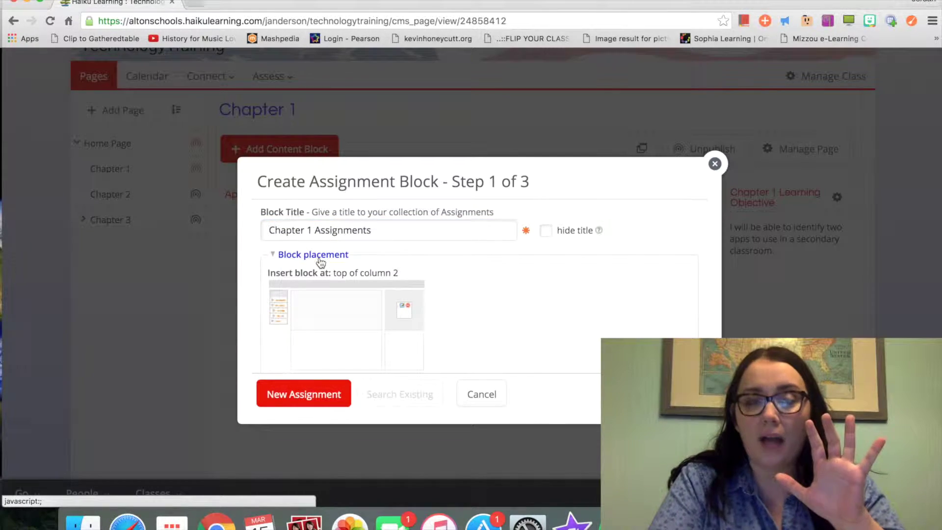
click(336, 319)
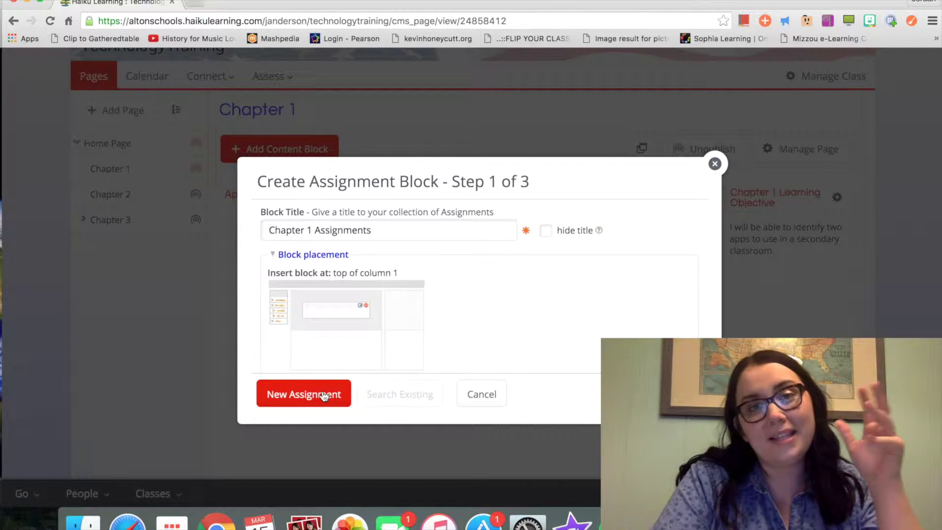
Add a new assignment titled "Assignment # 1" to the block and turn off its Show in Dropbox option.
click(305, 394)
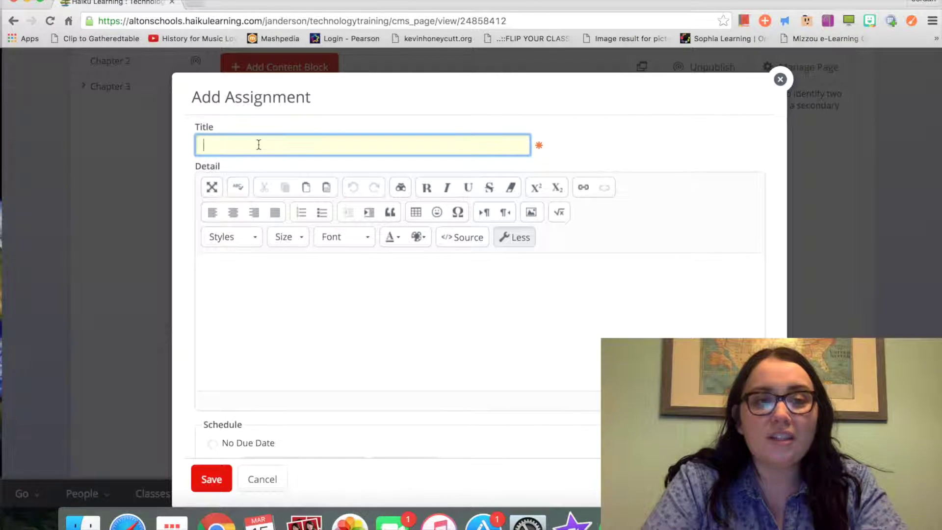
text(A)
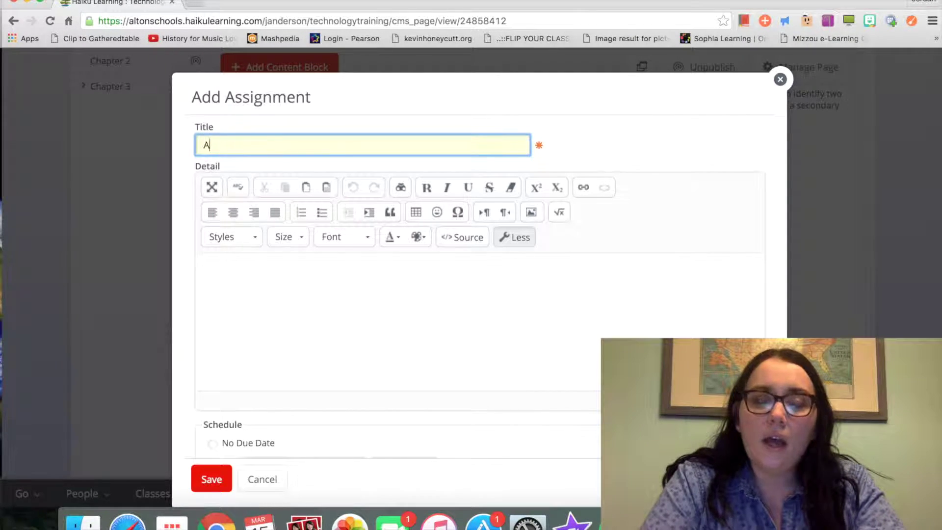
text(ssignment # 1)
scroll(294, 303, down, 3)
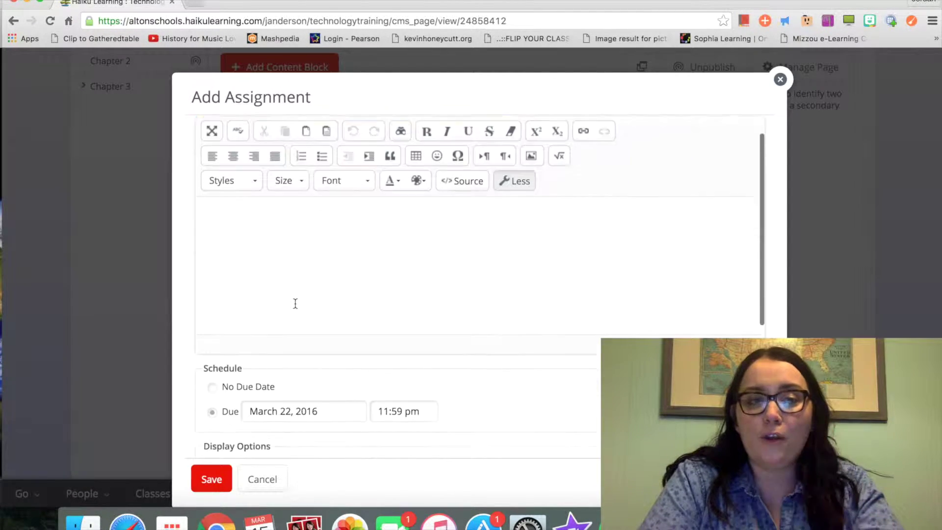
scroll(295, 303, down, 2)
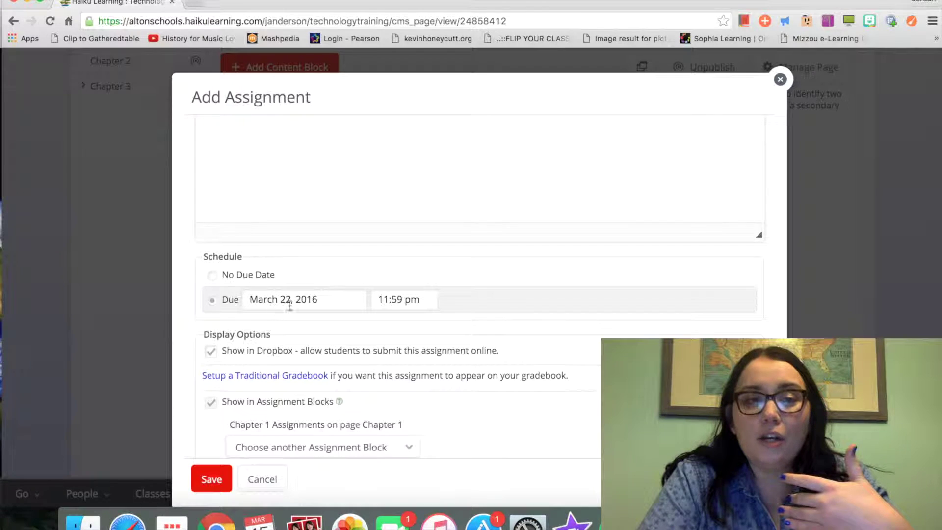
scroll(297, 344, down, 4)
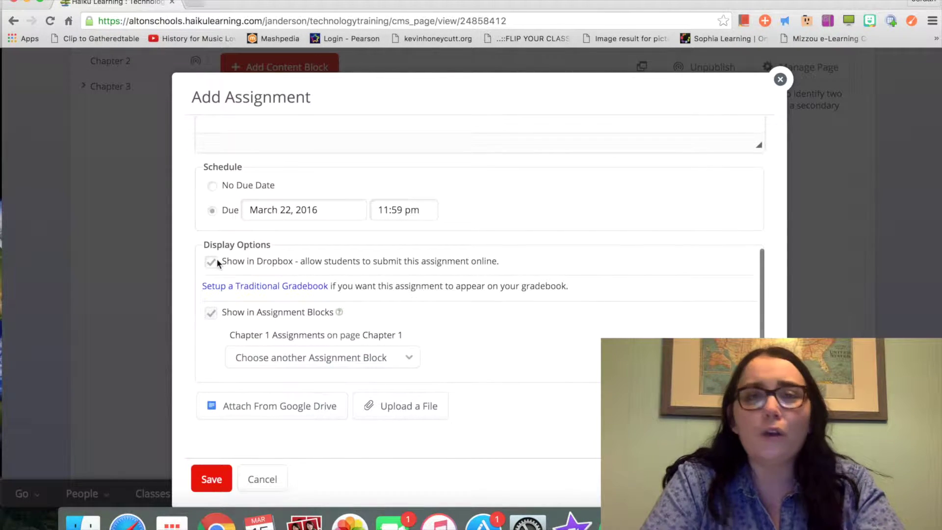
click(210, 261)
scroll(213, 265, down, 1)
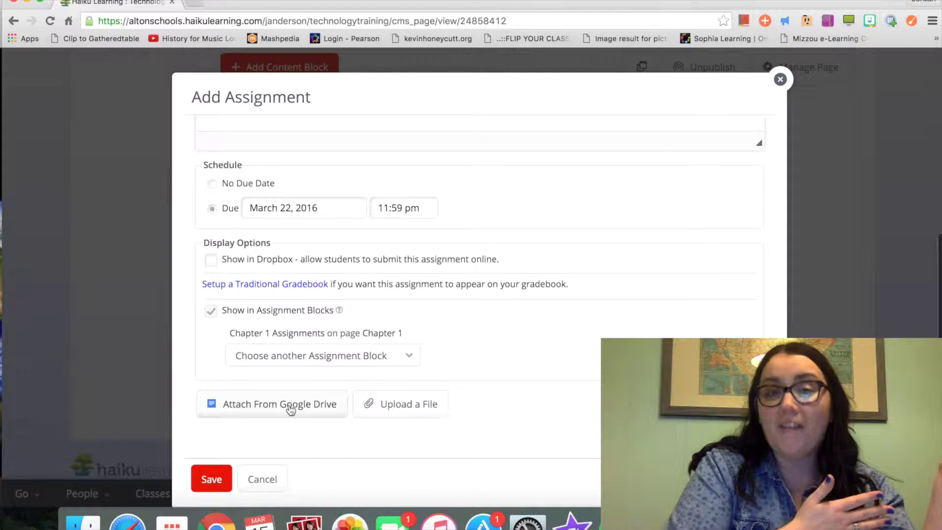
Attach the IL Global Scholar Research Rubric document from Google Drive to the assignment.
click(291, 407)
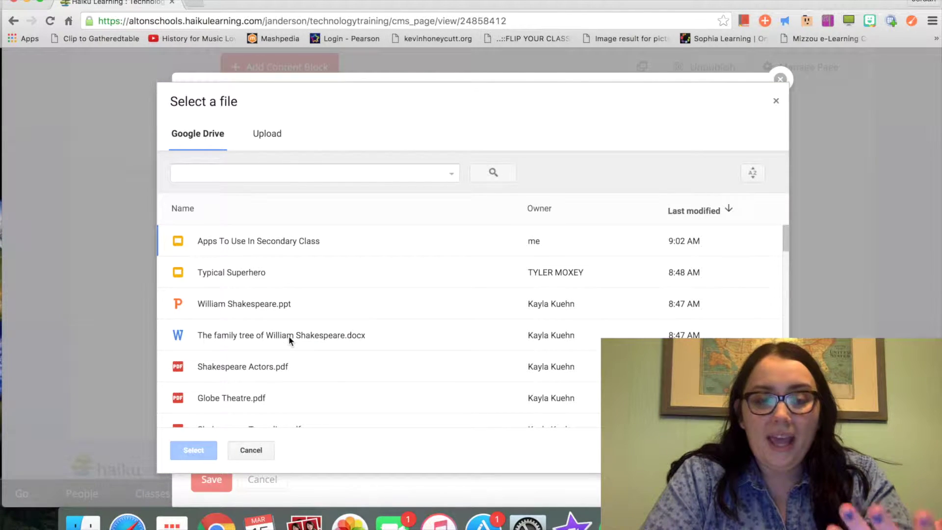
scroll(288, 336, down, 5)
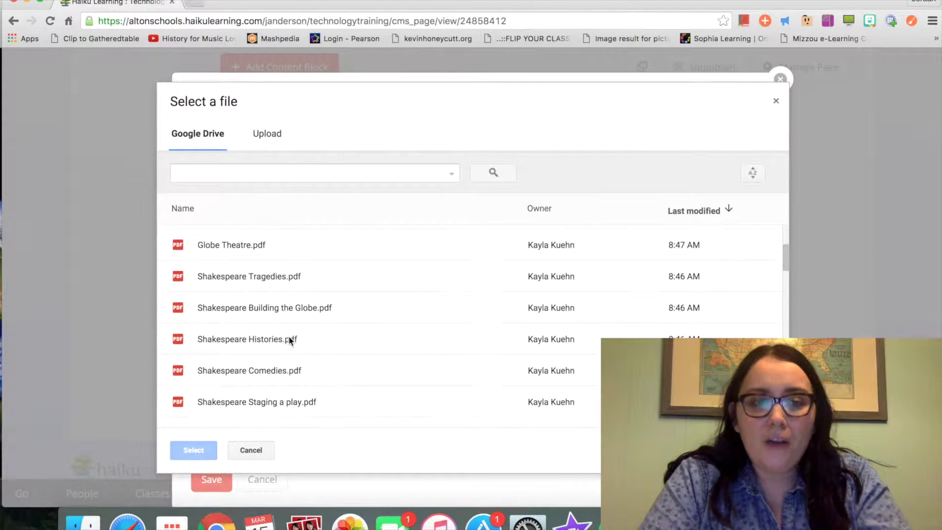
scroll(289, 340, down, 10)
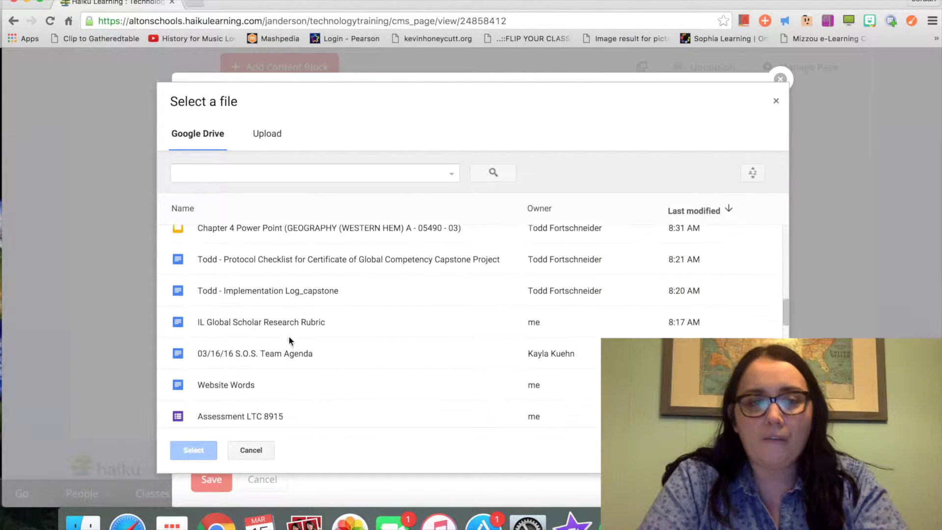
scroll(289, 340, down, 3)
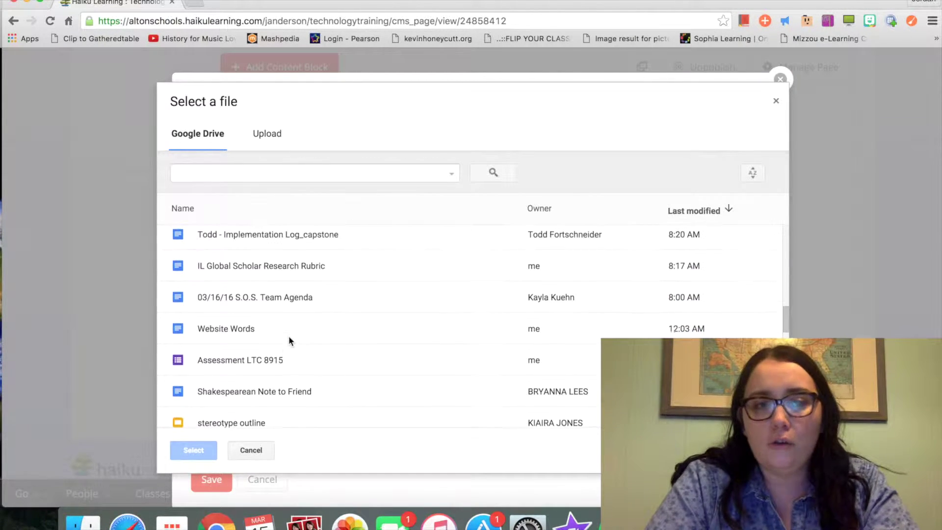
click(260, 265)
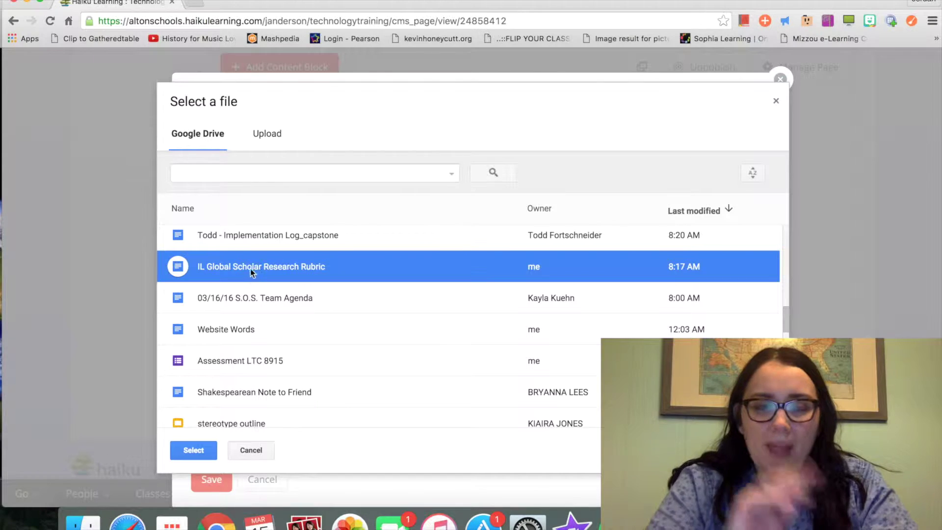
click(200, 452)
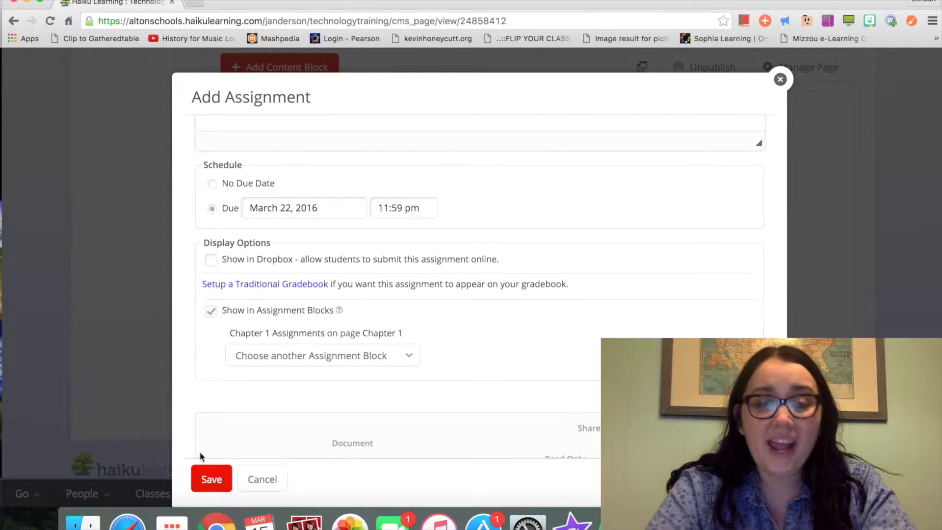
Save the new assignment and finish creating the Chapter 1 Assignments block without a description.
scroll(294, 326, down, 5)
click(221, 478)
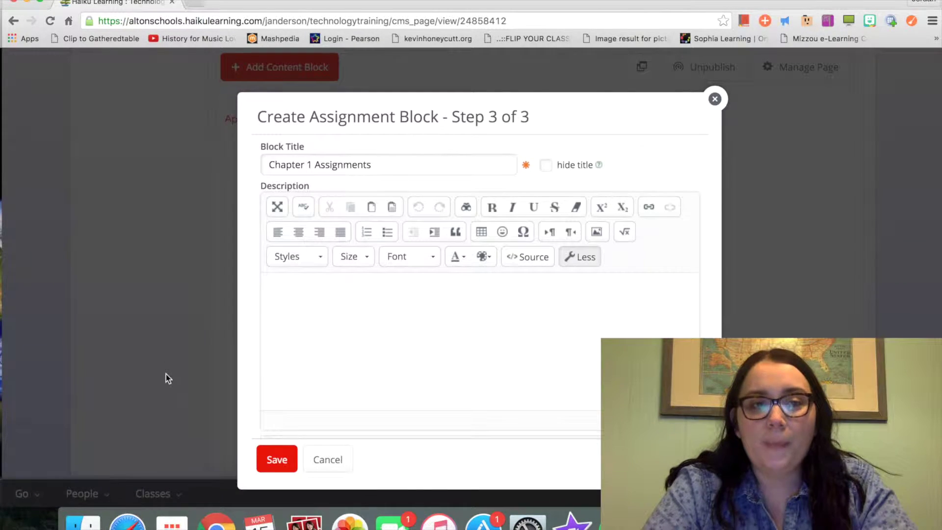
click(276, 459)
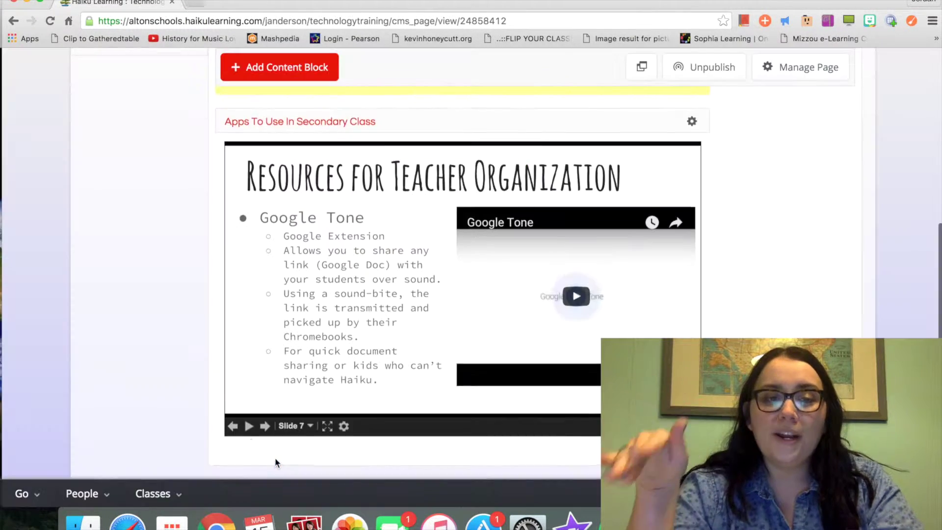
View the details of Assignment # 1, check its attached rubric document, and return to the Chapter 1 page.
scroll(142, 320, up, 5)
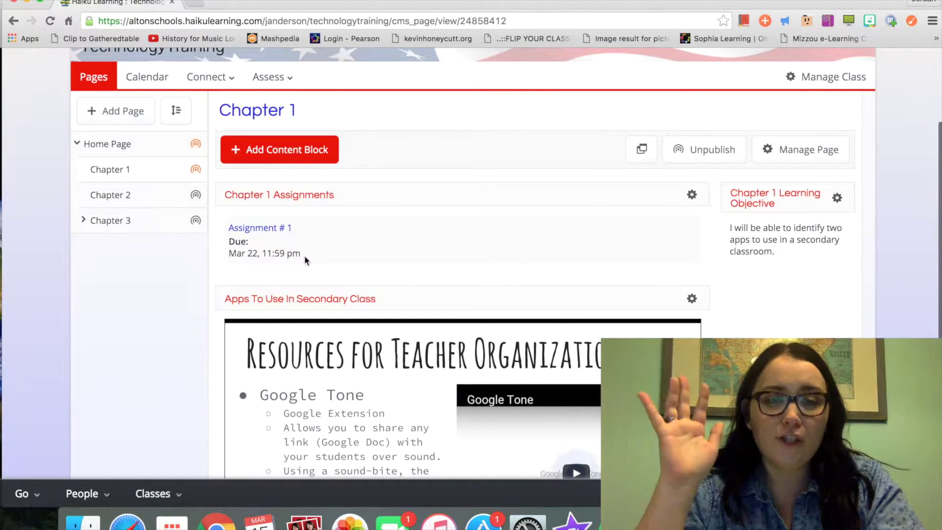
click(280, 229)
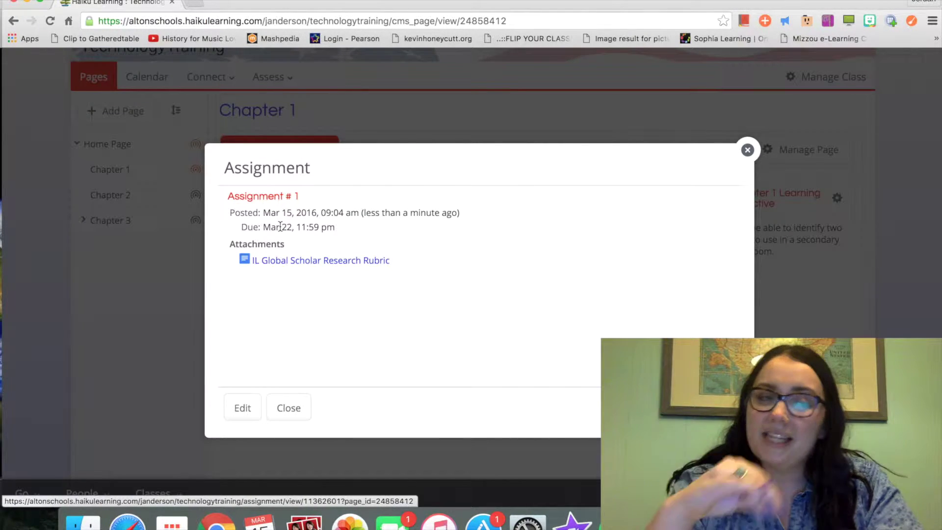
click(300, 263)
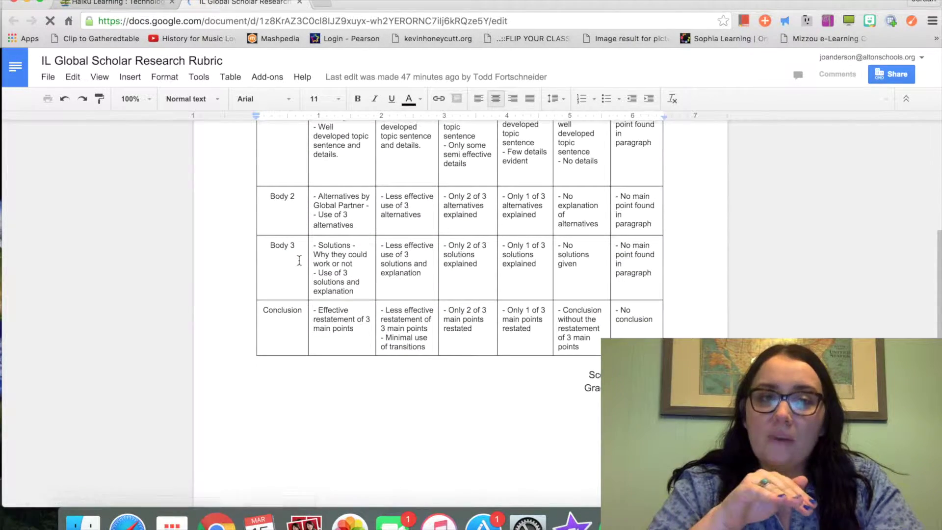
click(300, 4)
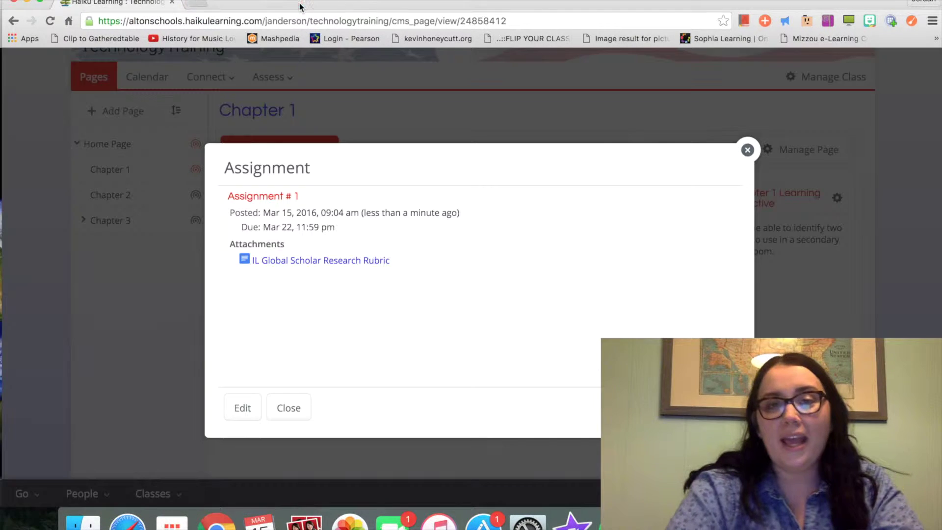
click(284, 408)
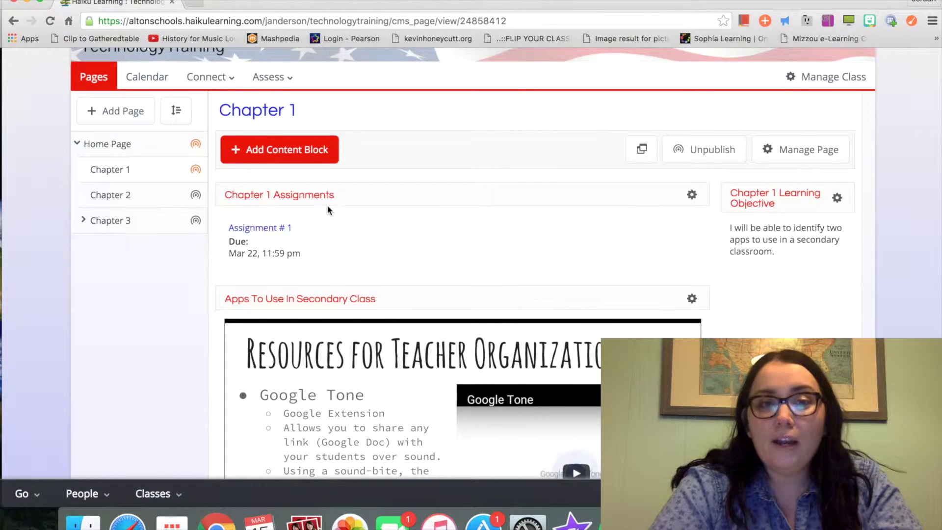